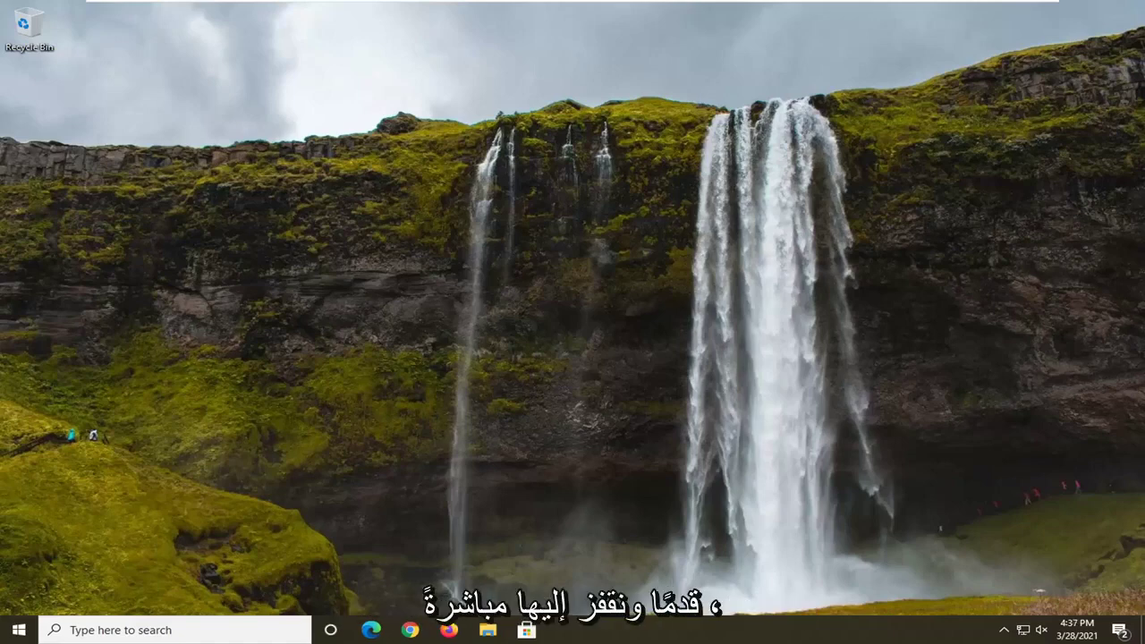
- Search for regedit and run Registry Editor as administrator, approving the UAC prompt
{"action": "left_click", "coordinate": [18, 632]}
{"action": "type", "text": "regedit"}
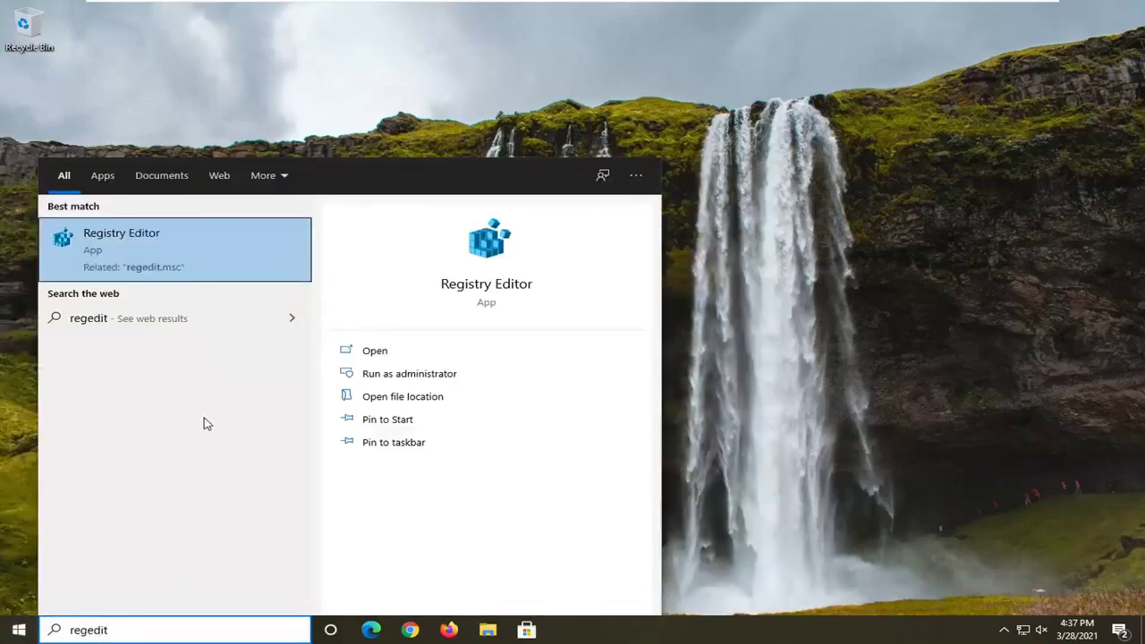
{"action": "right_click", "coordinate": [130, 267]}
{"action": "left_click", "coordinate": [199, 278]}
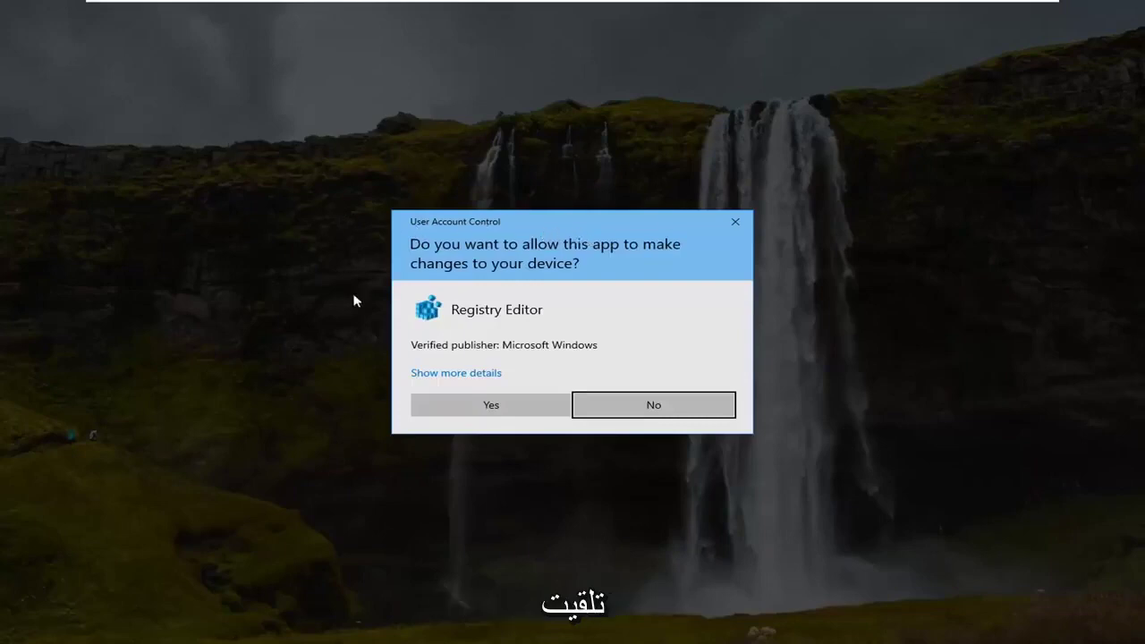
{"action": "left_click", "coordinate": [481, 412]}
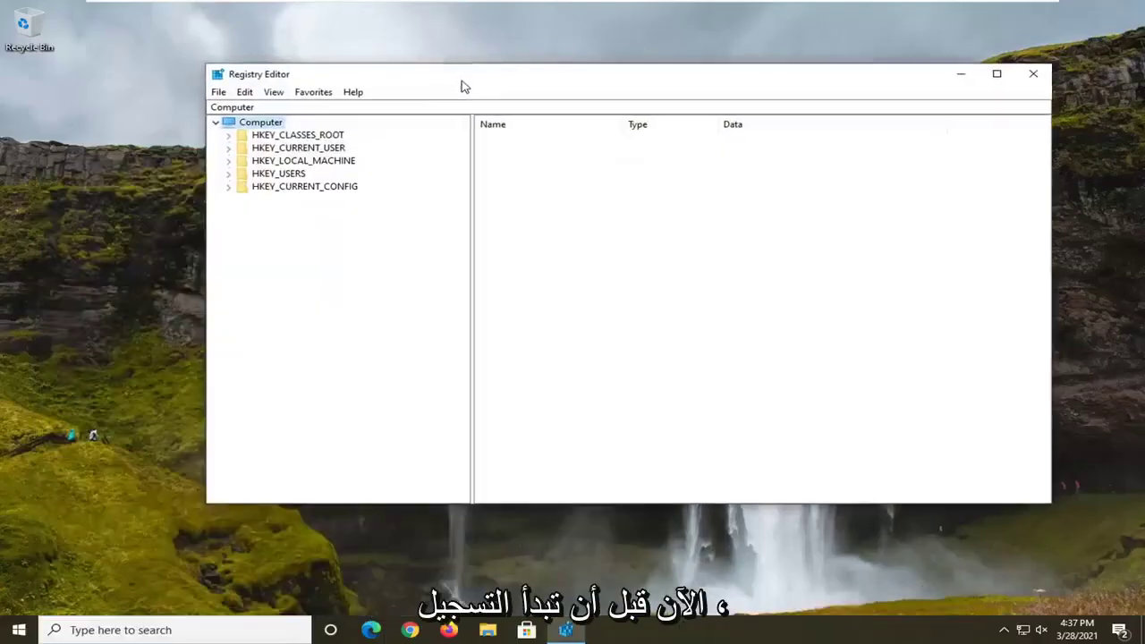
{"action": "left_click_drag", "start_coordinate": [461, 87], "coordinate": [441, 87]}
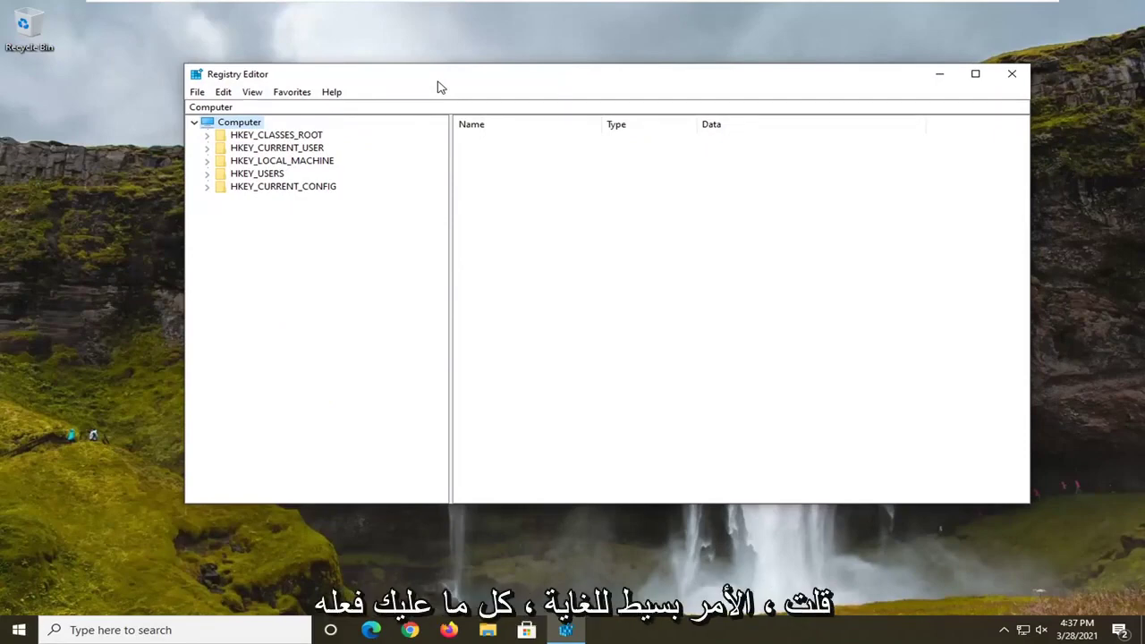
{"action": "left_click_drag", "start_coordinate": [438, 86], "coordinate": [426, 86]}
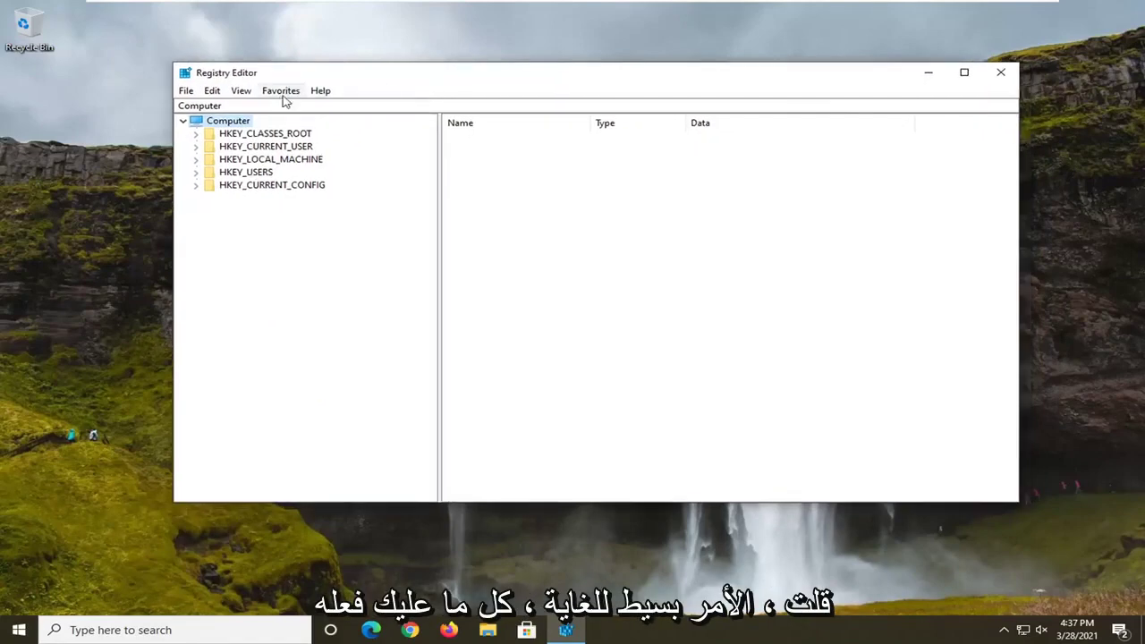
{"action": "left_click", "coordinate": [186, 90]}
{"action": "left_click", "coordinate": [207, 128]}
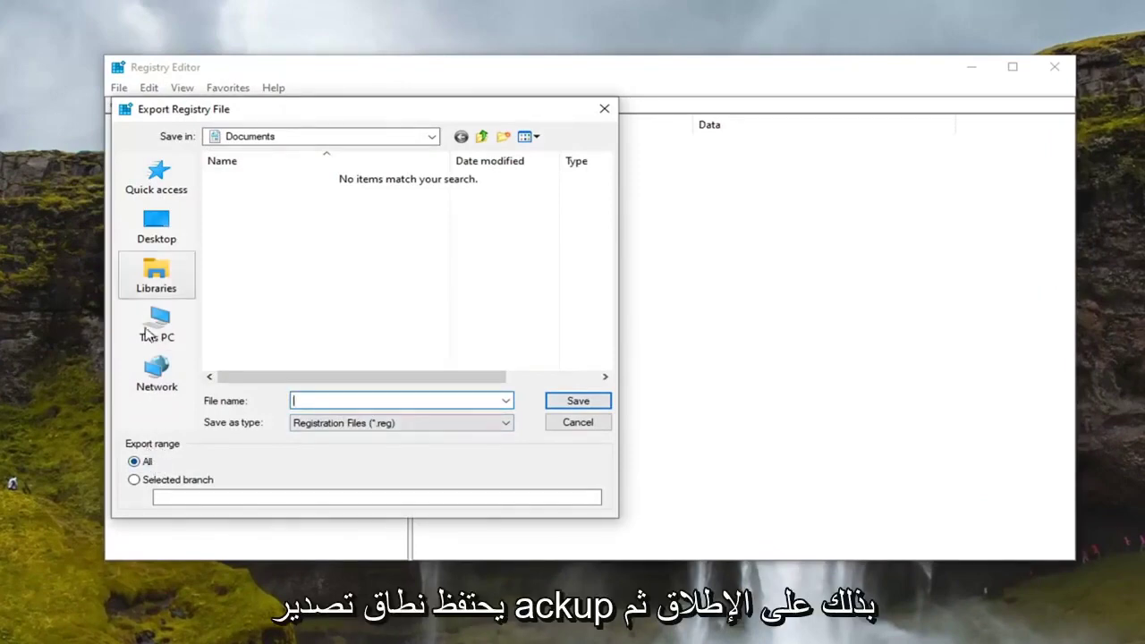
{"action": "left_click", "coordinate": [157, 228]}
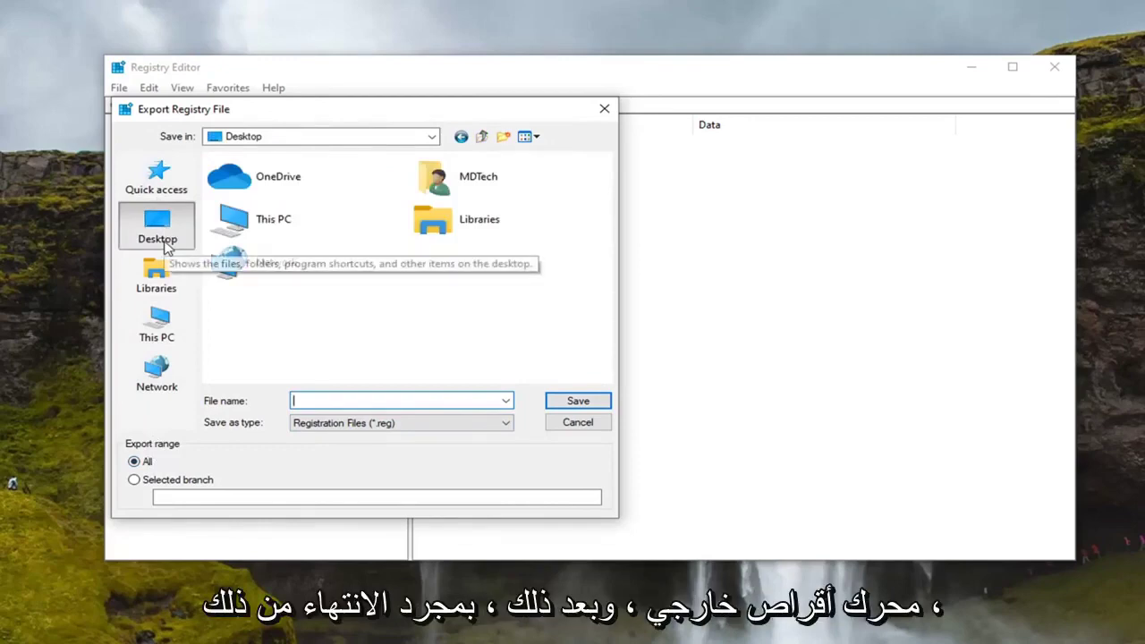
{"action": "left_click", "coordinate": [574, 424]}
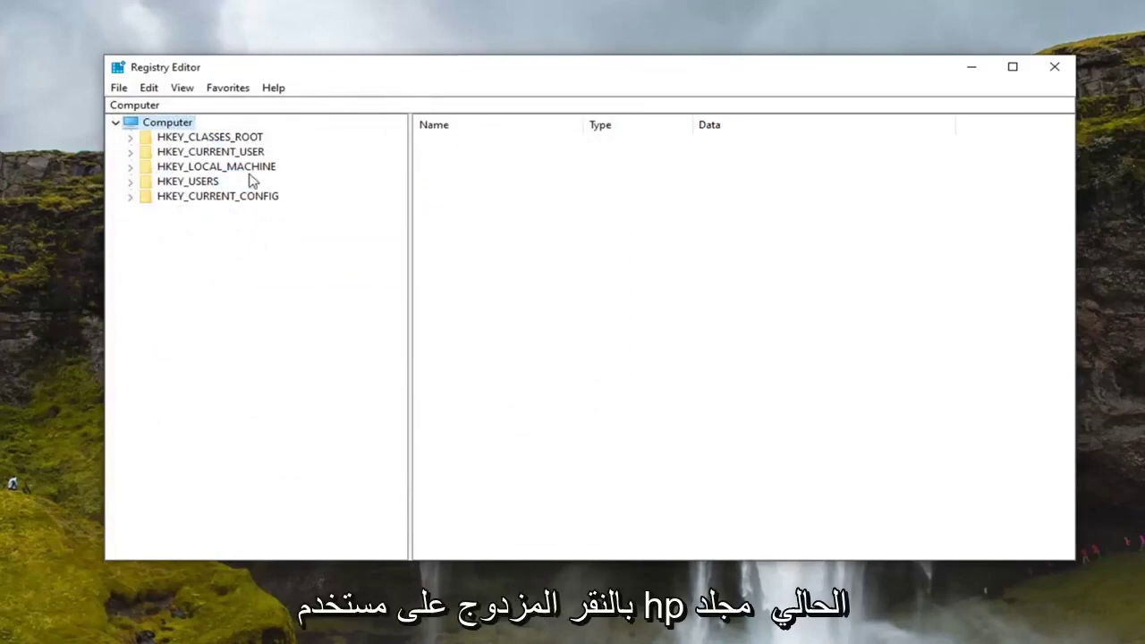
- Expand HKEY_CURRENT_USER, then its SOFTWARE and Microsoft keys in the tree
{"action": "double_click", "coordinate": [217, 167]}
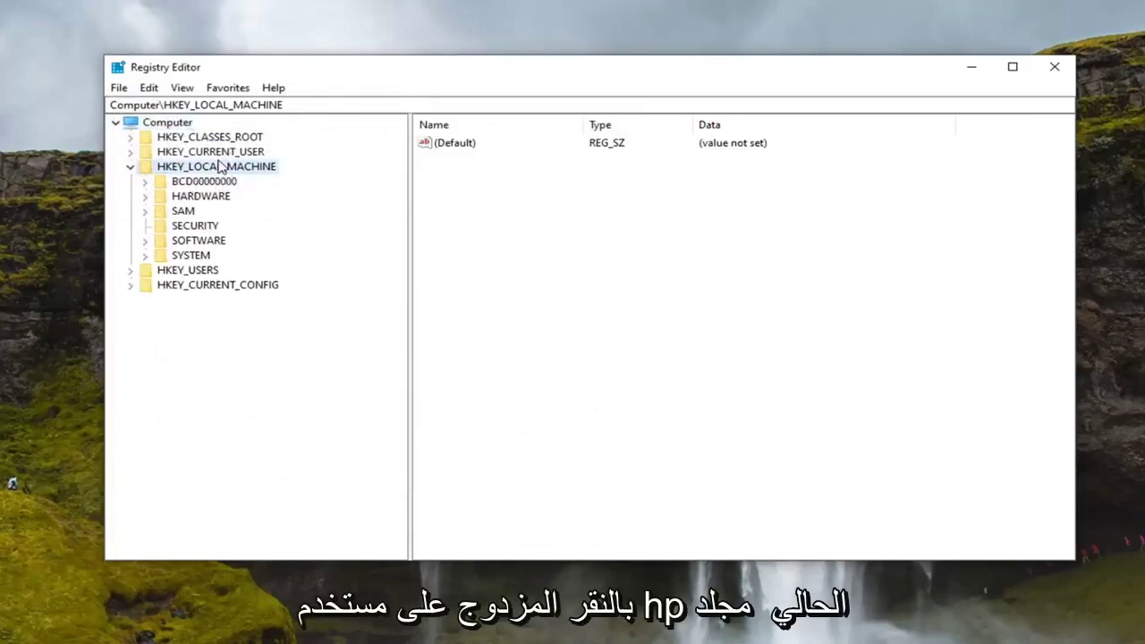
{"action": "double_click", "coordinate": [211, 151]}
{"action": "left_click", "coordinate": [131, 344]}
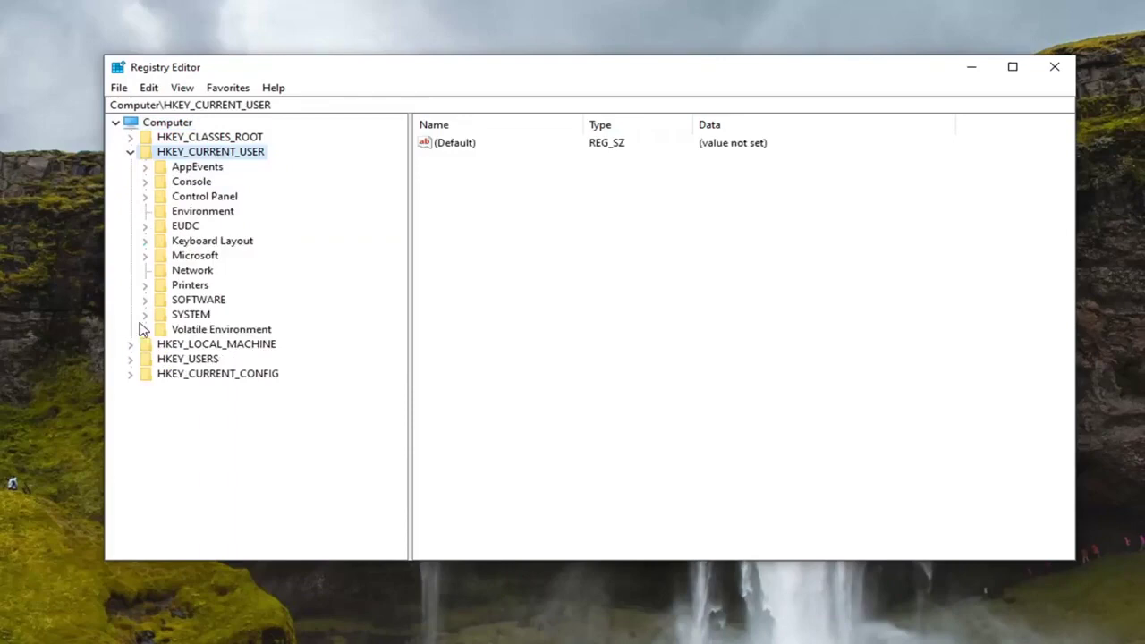
{"action": "double_click", "coordinate": [194, 302]}
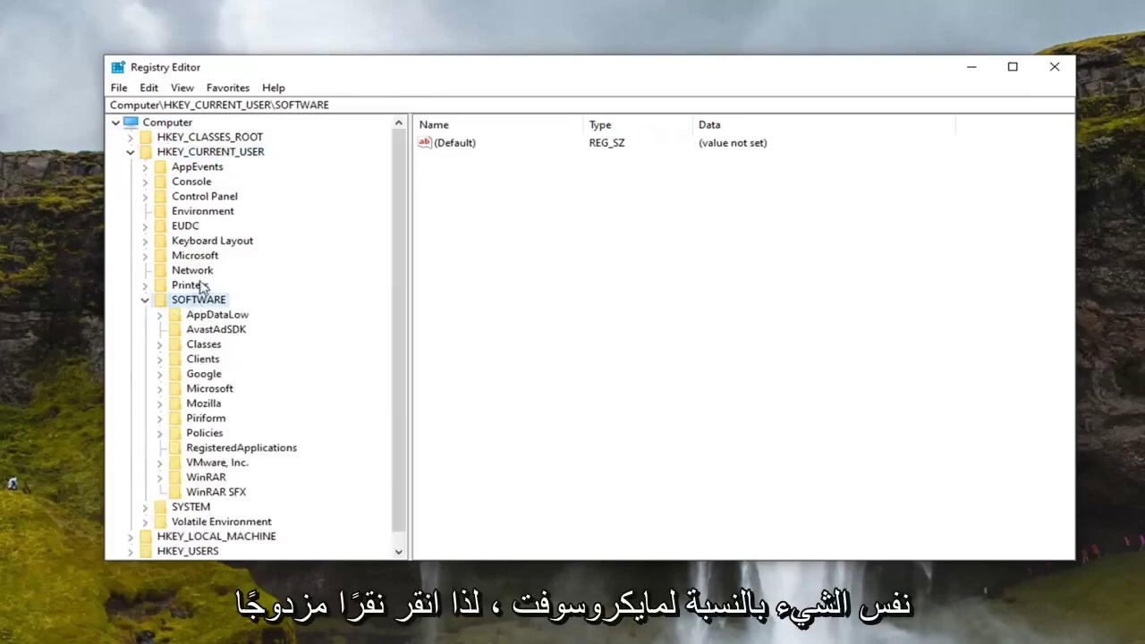
{"action": "scroll", "coordinate": [187, 349], "scroll_direction": "down", "scroll_amount": 1}
{"action": "double_click", "coordinate": [190, 374]}
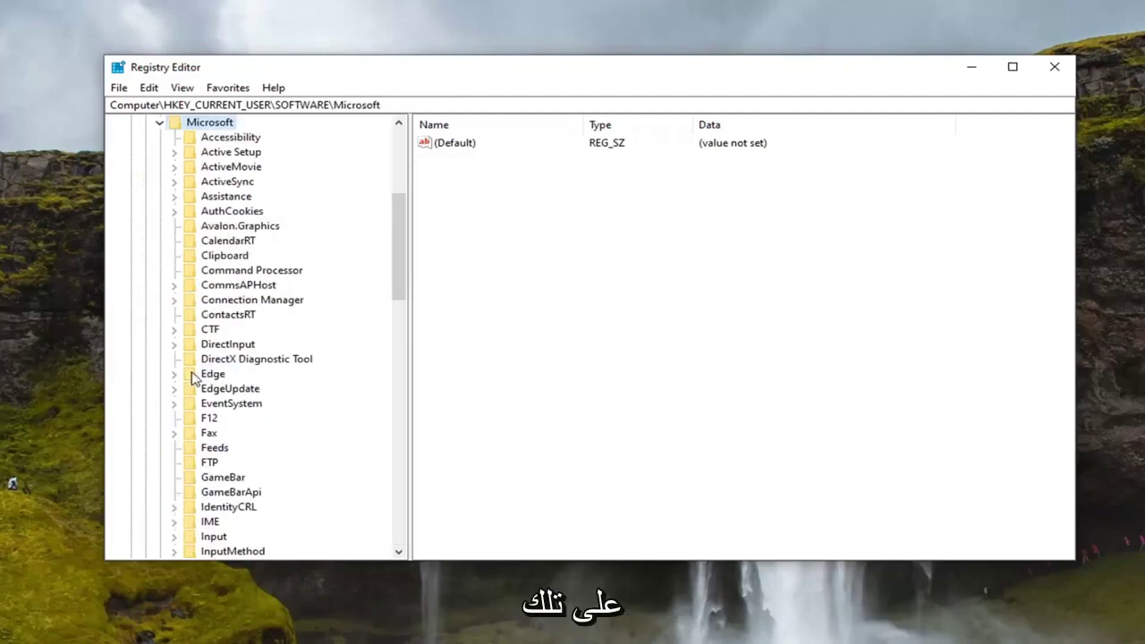
- Expand Windows and CurrentVersion, then select the Policies key
{"action": "scroll", "coordinate": [215, 333], "scroll_direction": "down", "scroll_amount": 17}
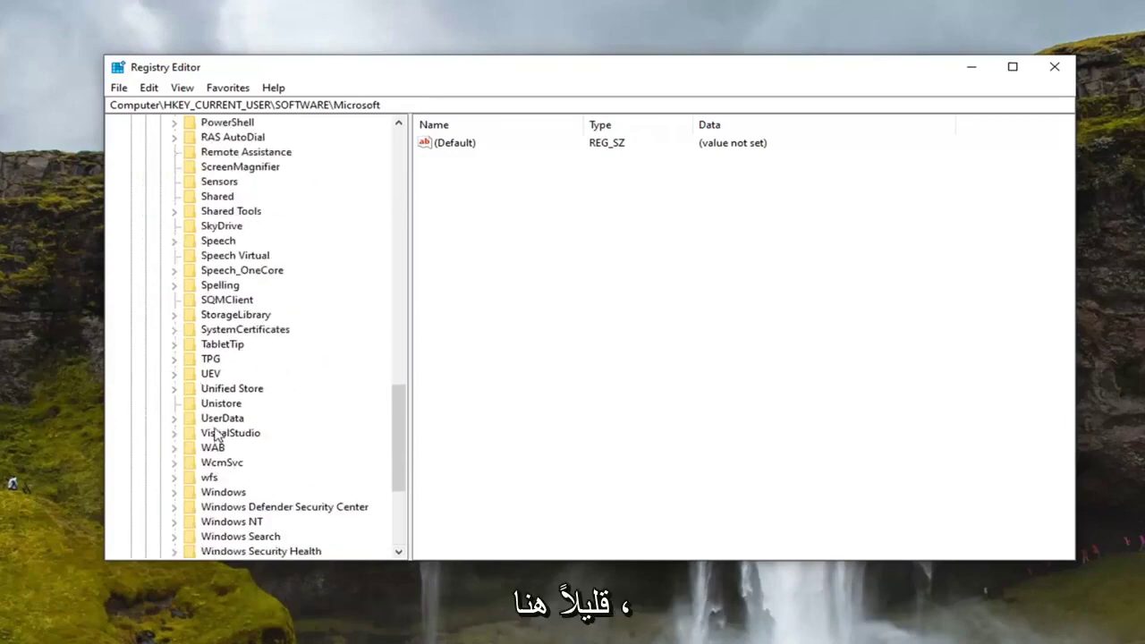
{"action": "scroll", "coordinate": [215, 436], "scroll_direction": "down", "scroll_amount": 1}
{"action": "double_click", "coordinate": [215, 447]}
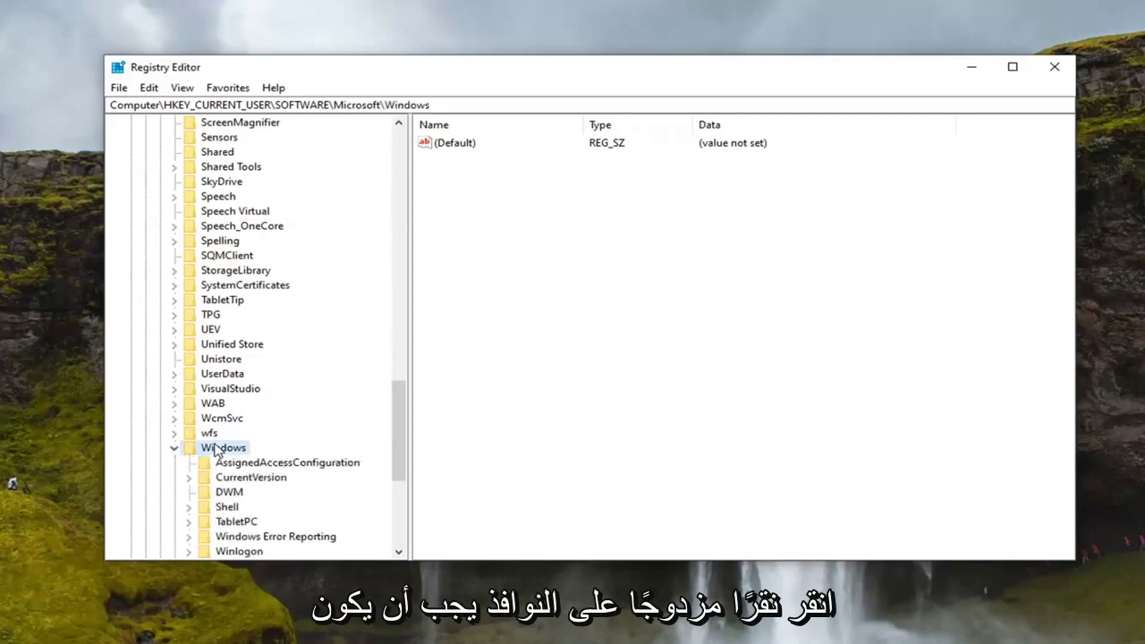
{"action": "scroll", "coordinate": [253, 438], "scroll_direction": "down", "scroll_amount": 1}
{"action": "left_click", "coordinate": [253, 436]}
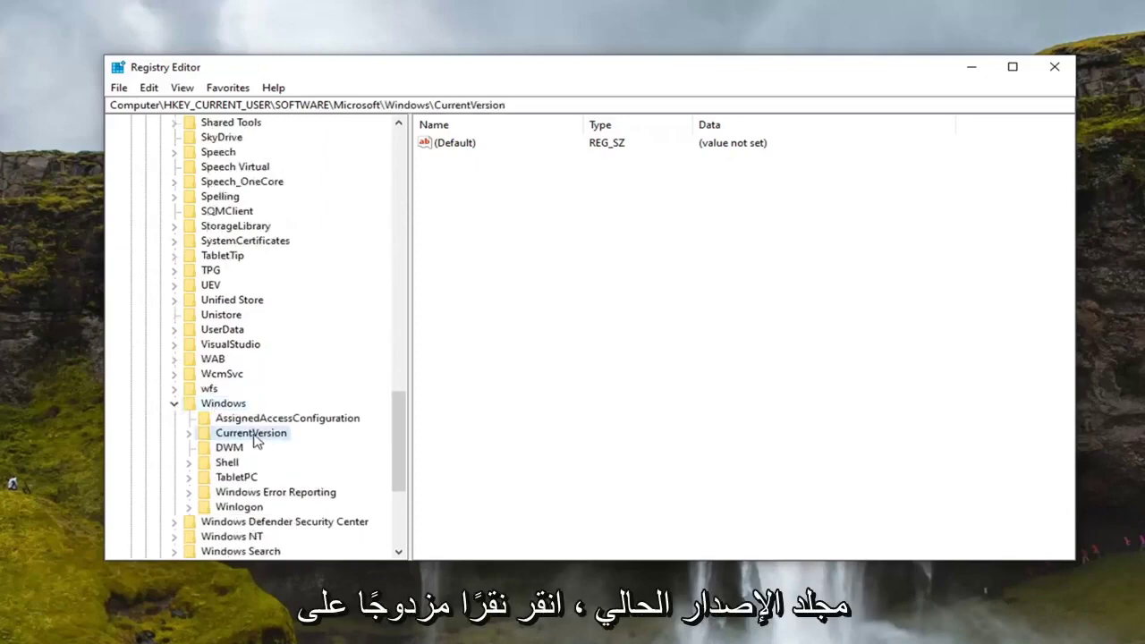
{"action": "double_click", "coordinate": [254, 435]}
{"action": "scroll", "coordinate": [253, 438], "scroll_direction": "down", "scroll_amount": 7}
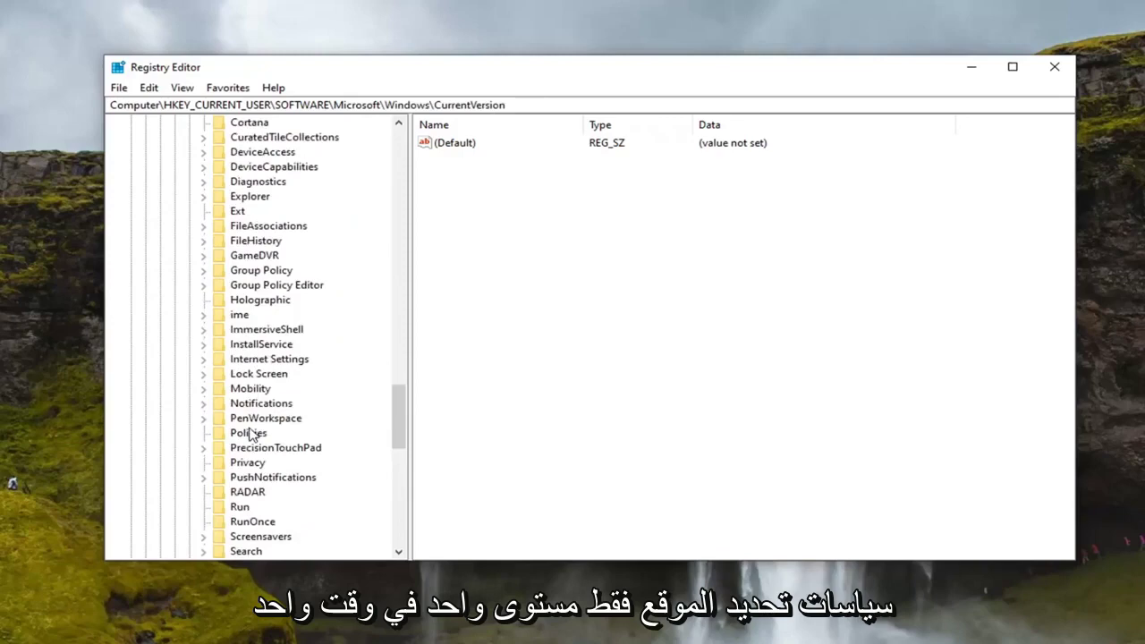
{"action": "left_click", "coordinate": [249, 435]}
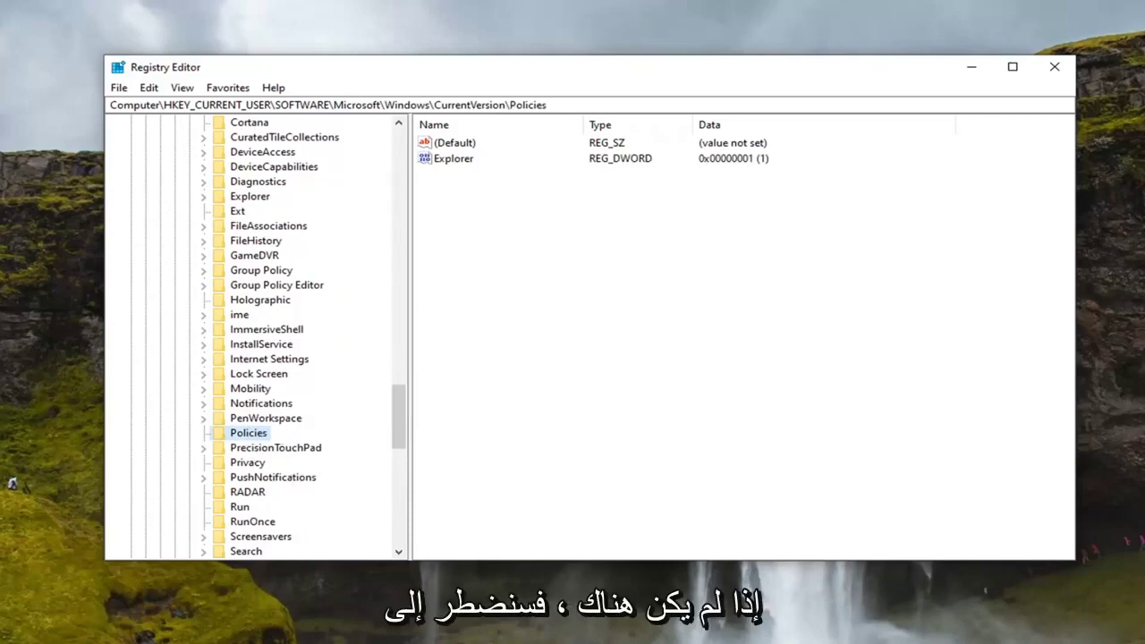
- Add a new subkey named Explorer under Policies
{"action": "right_click", "coordinate": [248, 433]}
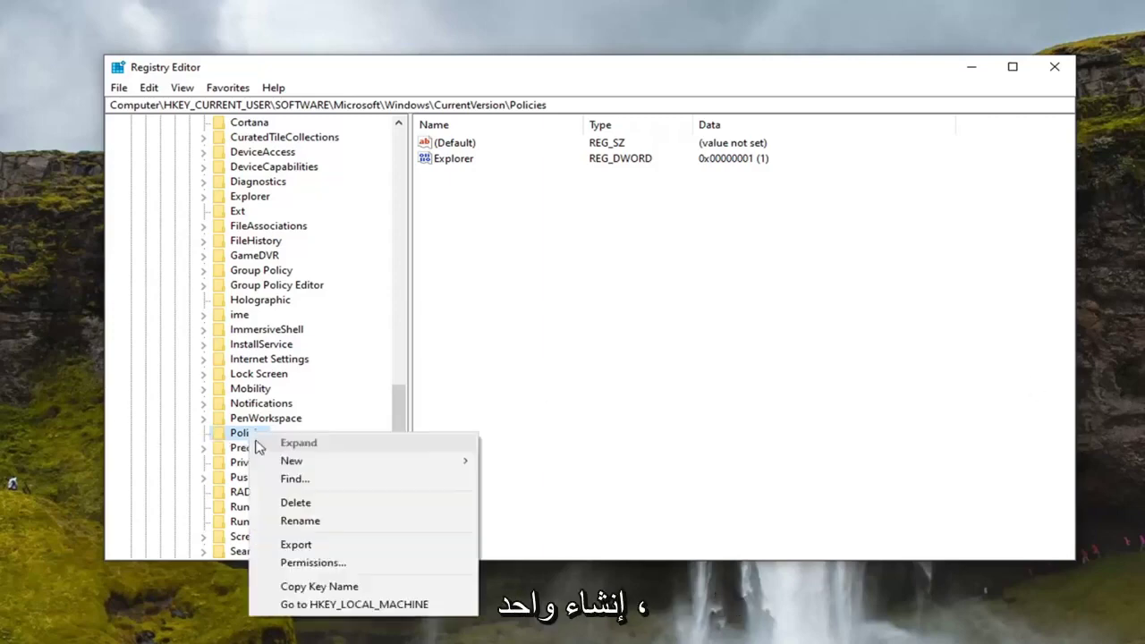
{"action": "key", "text": "Escape"}
{"action": "right_click", "coordinate": [250, 438]}
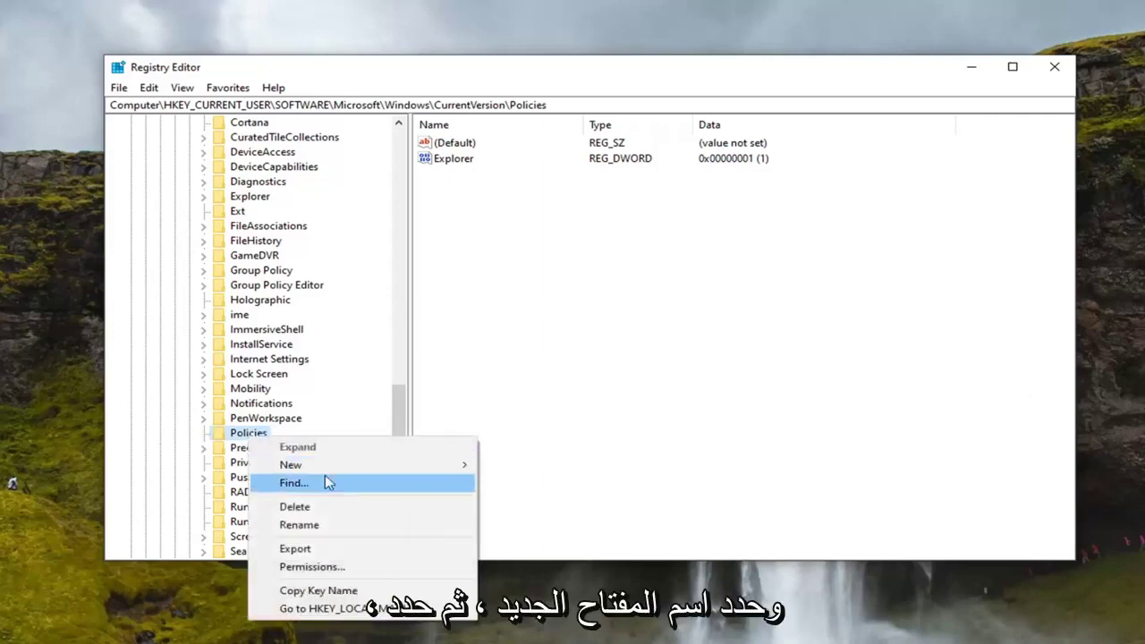
{"action": "mouse_move", "coordinate": [335, 464]}
{"action": "left_click", "coordinate": [540, 466]}
{"action": "type", "text": "E"}
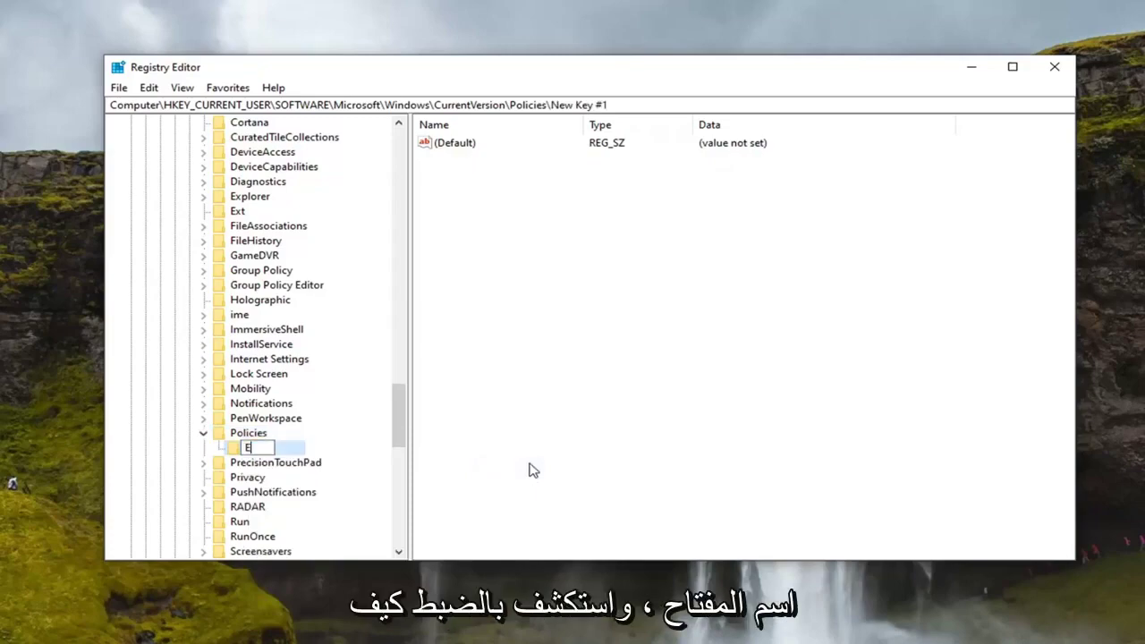
{"action": "type", "text": "xplorer"}
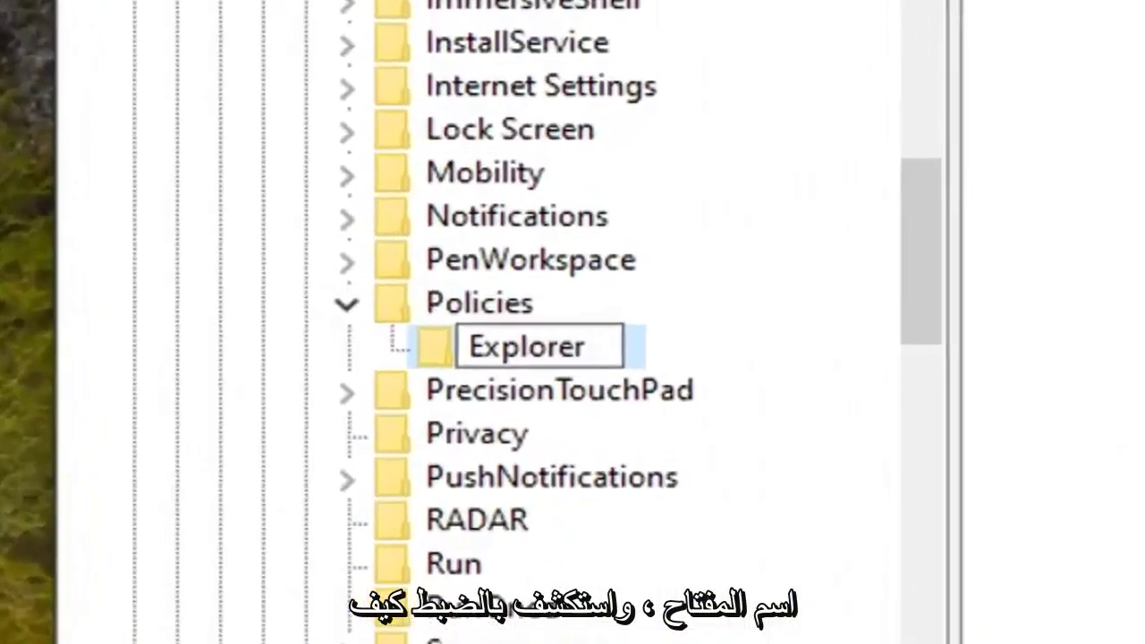
{"action": "key", "text": "Return"}
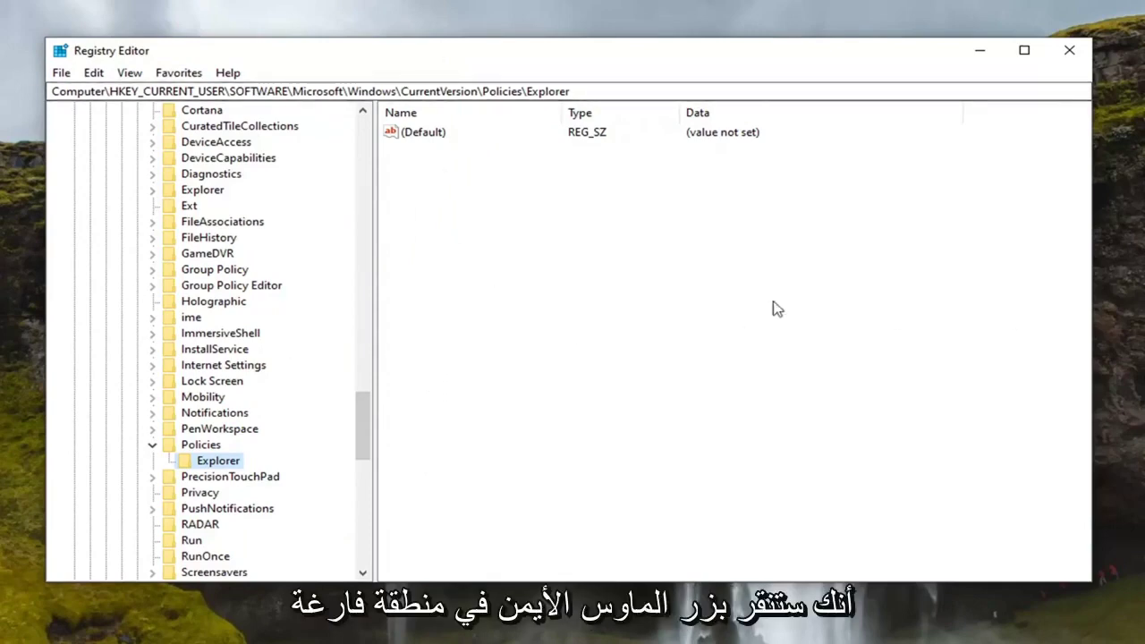
- Create a DWORD (32-bit) value in Explorer and name it NoCDBurning
{"action": "right_click", "coordinate": [475, 212]}
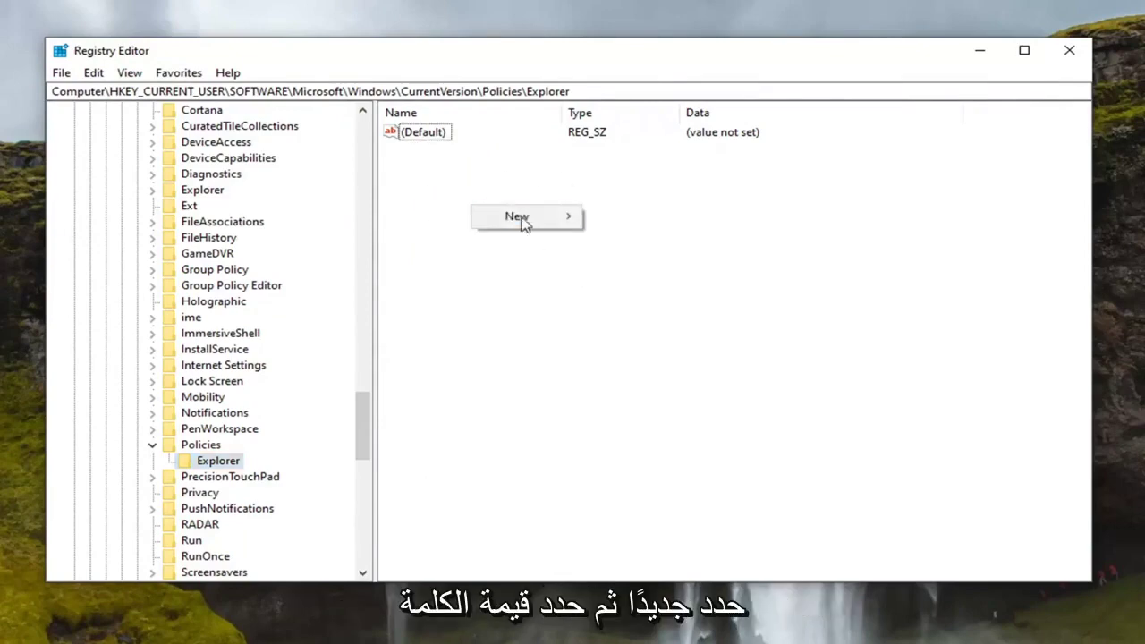
{"action": "mouse_move", "coordinate": [525, 222]}
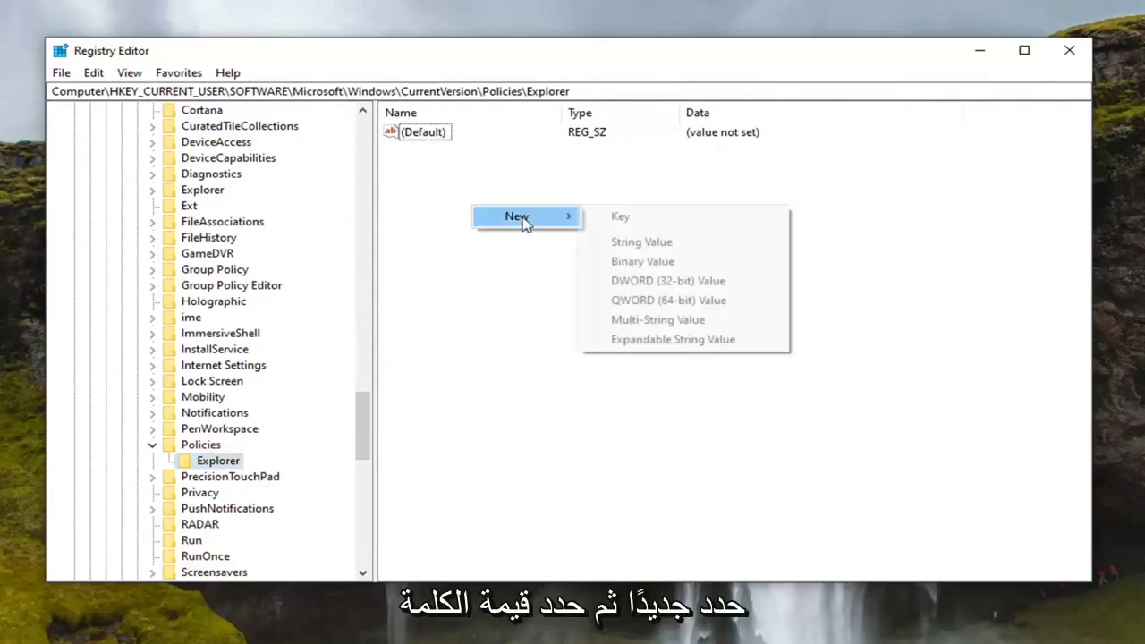
{"action": "left_click", "coordinate": [663, 282]}
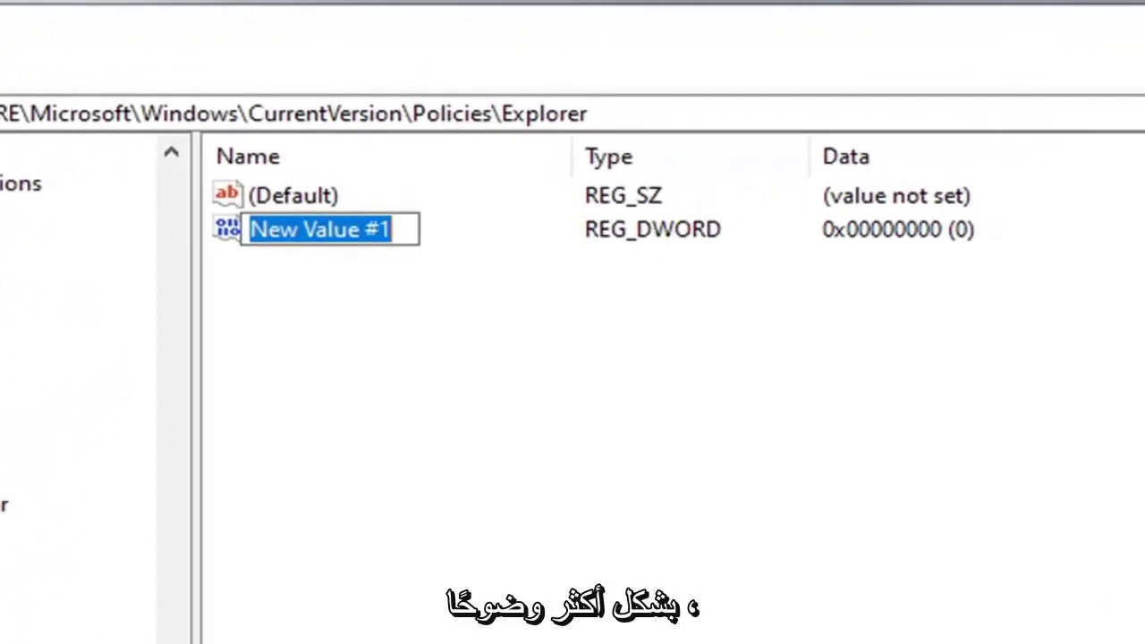
{"action": "type", "text": "NoCD"}
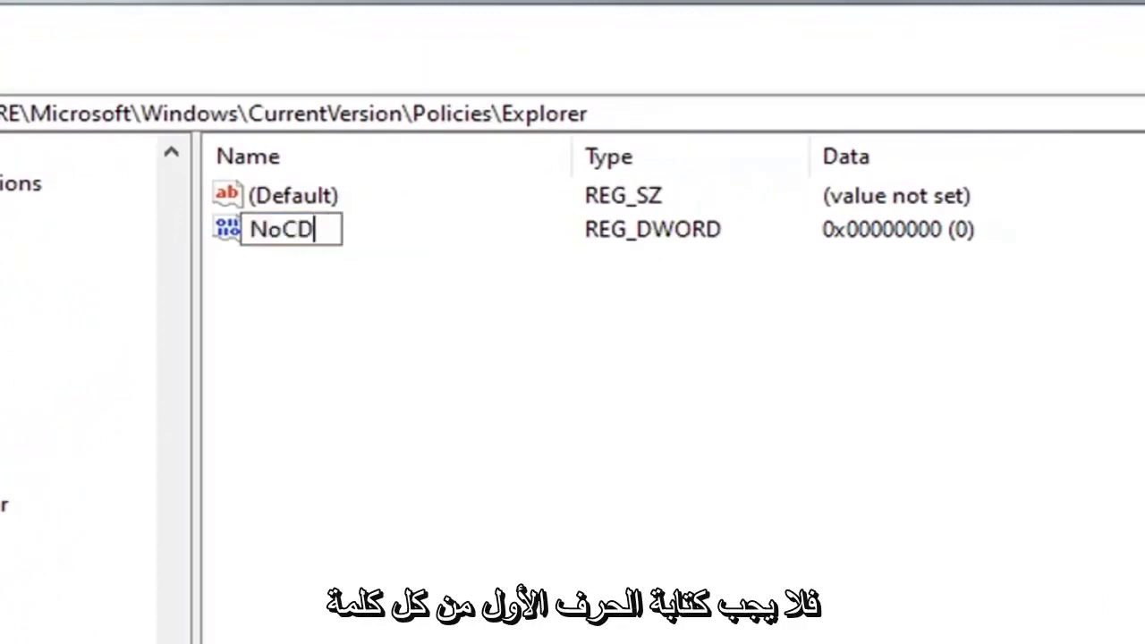
{"action": "type", "text": "Burning"}
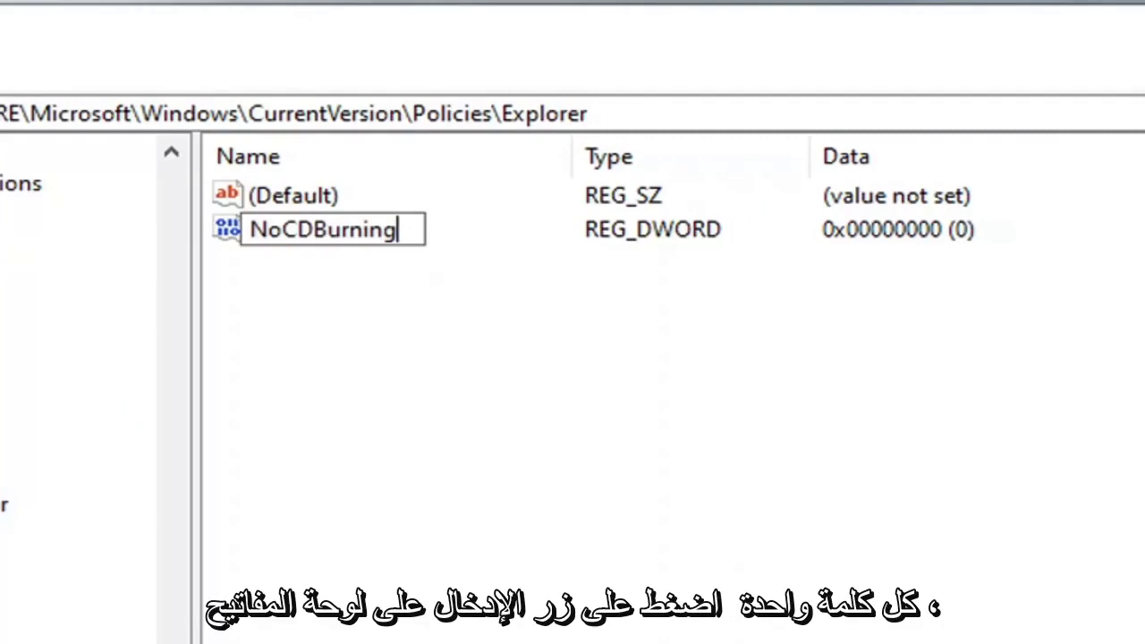
{"action": "key", "text": "Return"}
- Change NoCDBurning's value data to 1 (hexadecimal) and confirm with OK
{"action": "double_click", "coordinate": [288, 232]}
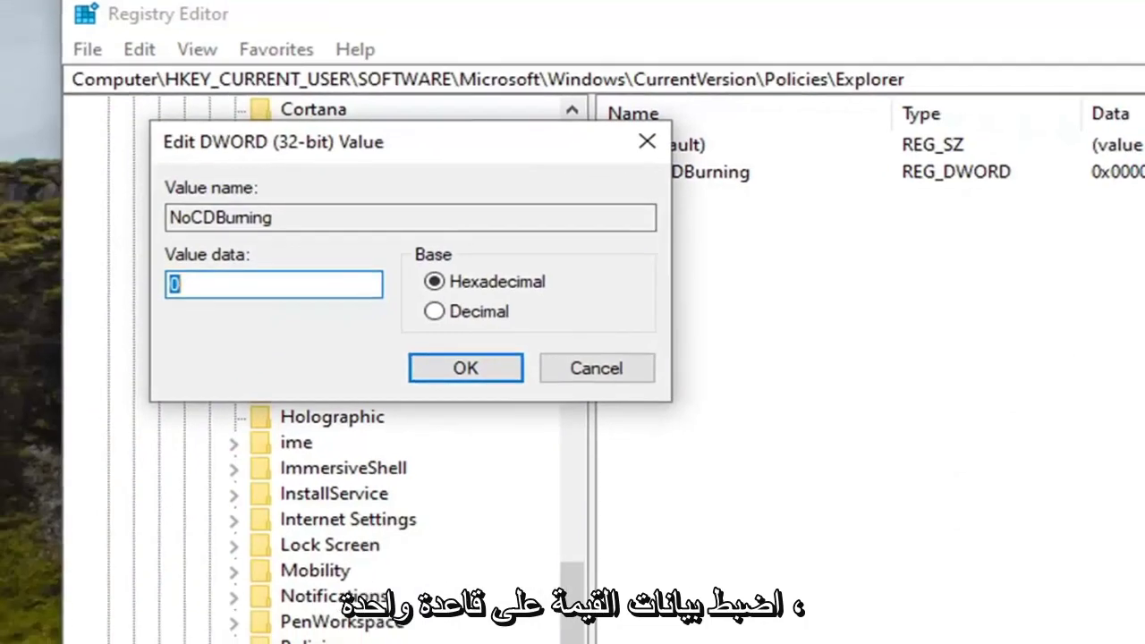
{"action": "type", "text": "1"}
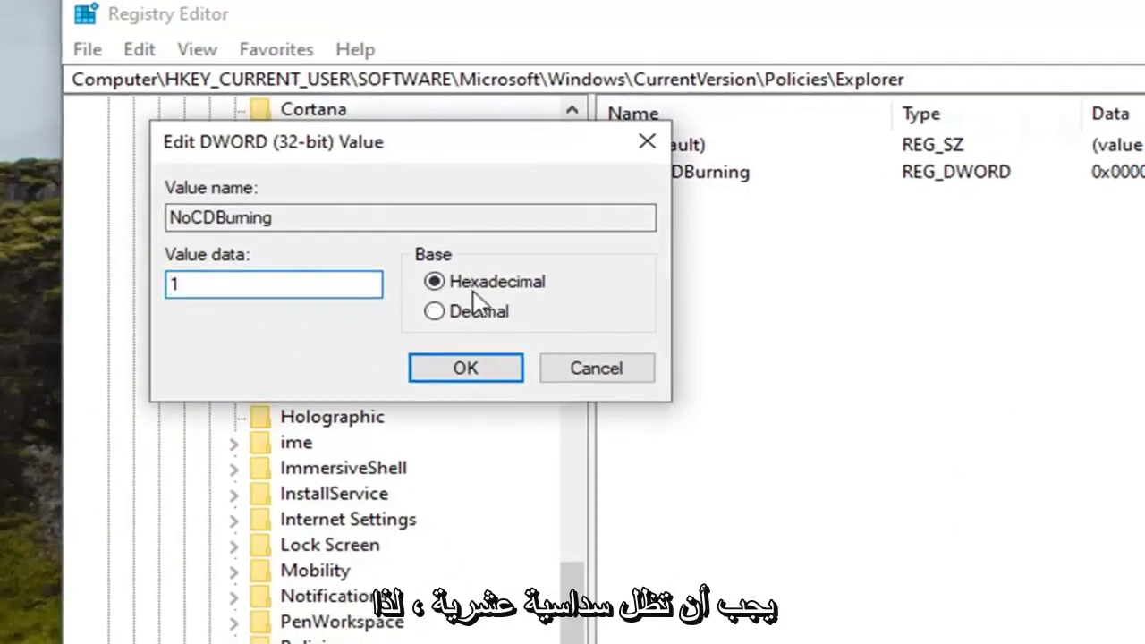
{"action": "key", "text": "BackSpace"}
{"action": "type", "text": "0"}
{"action": "type", "text": "1"}
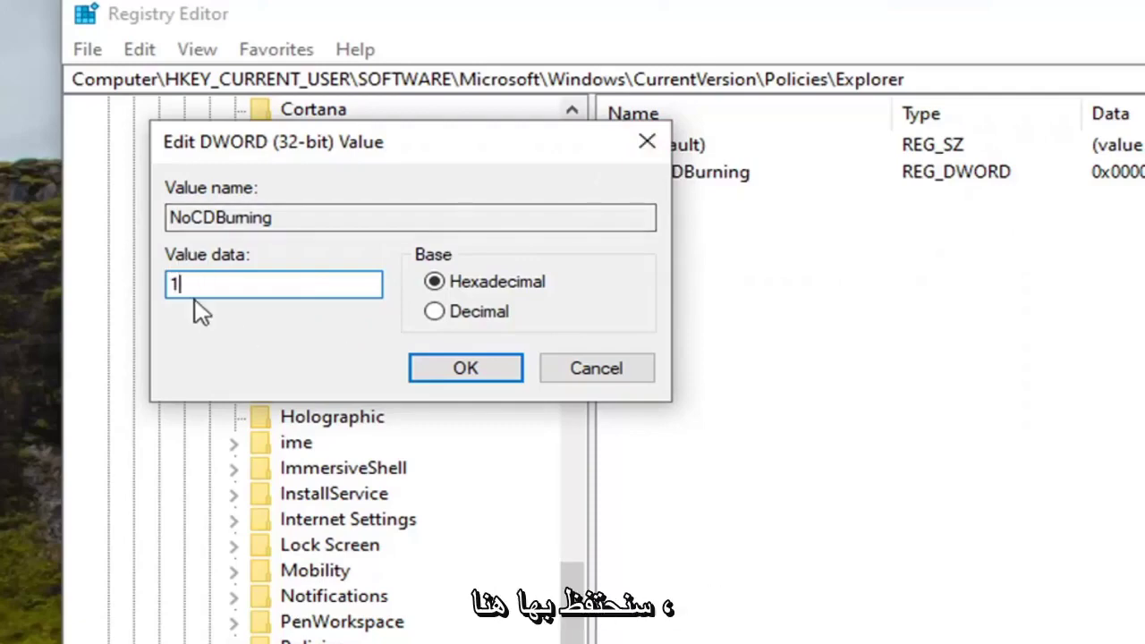
{"action": "left_click", "coordinate": [451, 368]}
- Collapse CurrentVersion, Windows, Microsoft, SOFTWARE and HKEY_CURRENT_USER back to the Computer root
{"action": "left_click", "coordinate": [309, 639]}
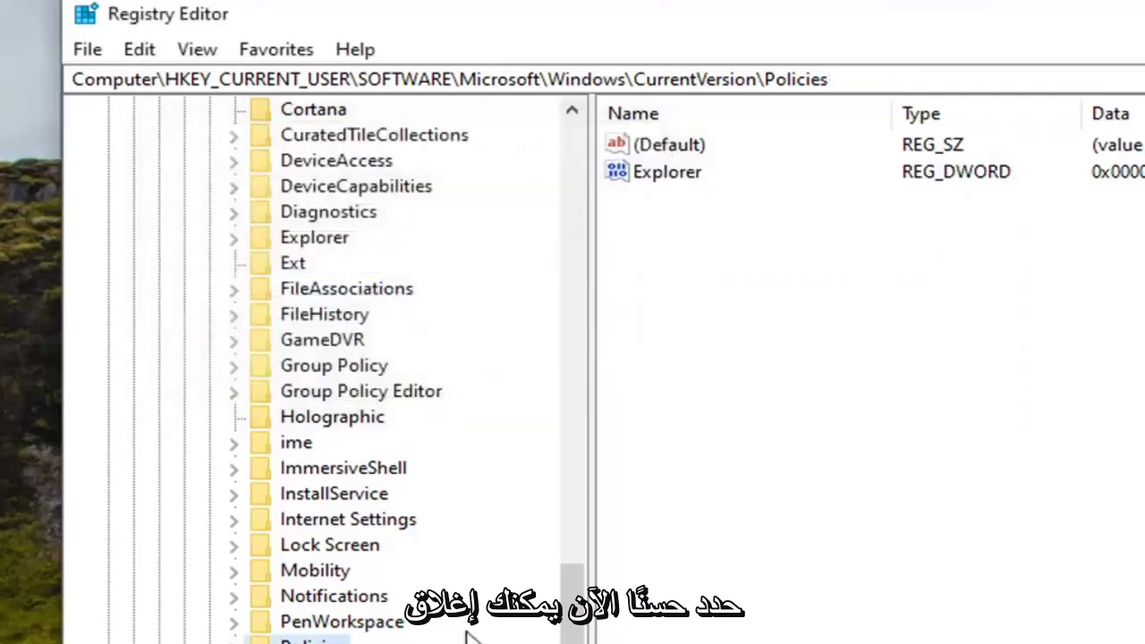
{"action": "left_click_drag", "start_coordinate": [574, 608], "coordinate": [574, 403]}
{"action": "scroll", "coordinate": [349, 574], "scroll_direction": "down", "scroll_amount": 5}
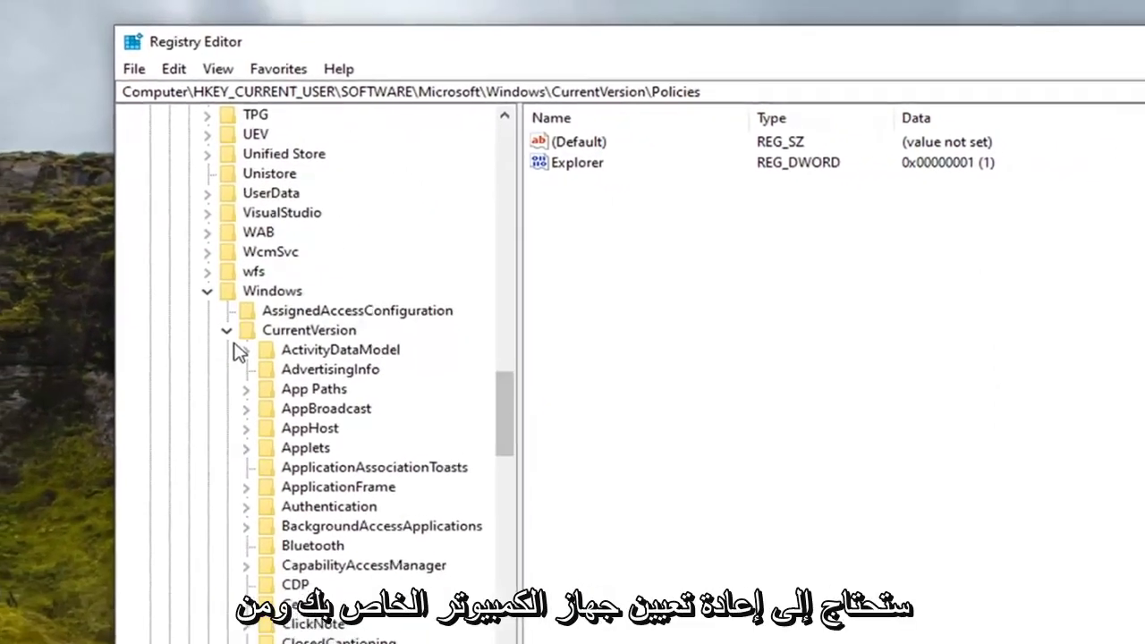
{"action": "left_click", "coordinate": [221, 347]}
{"action": "left_click", "coordinate": [201, 304]}
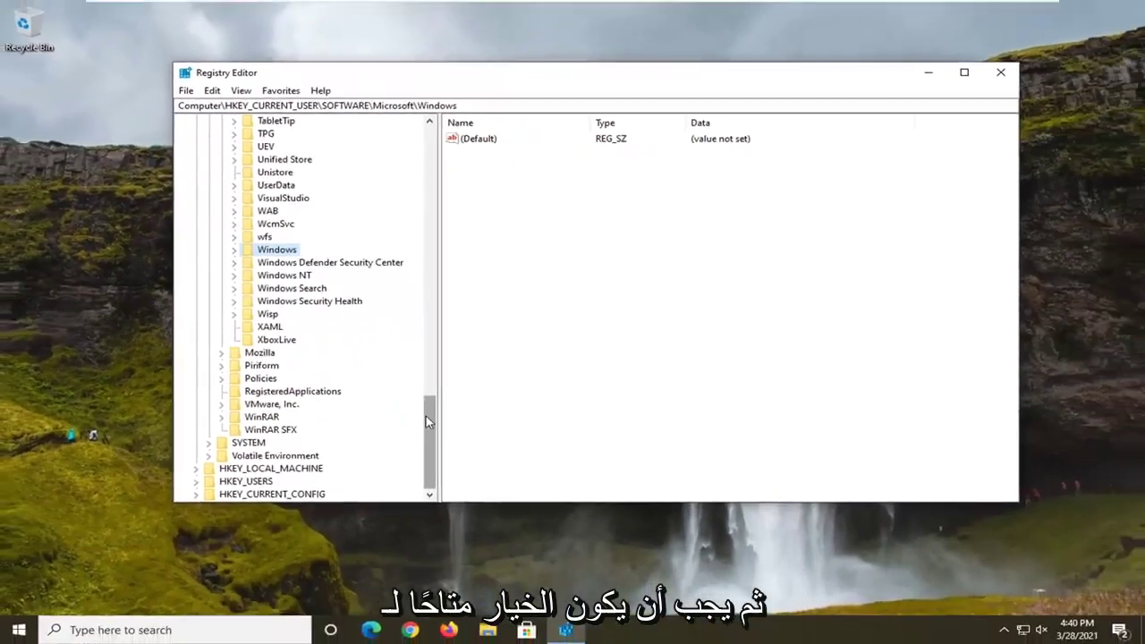
{"action": "scroll", "coordinate": [423, 147], "scroll_direction": "up", "scroll_amount": 15}
{"action": "left_click", "coordinate": [213, 383]}
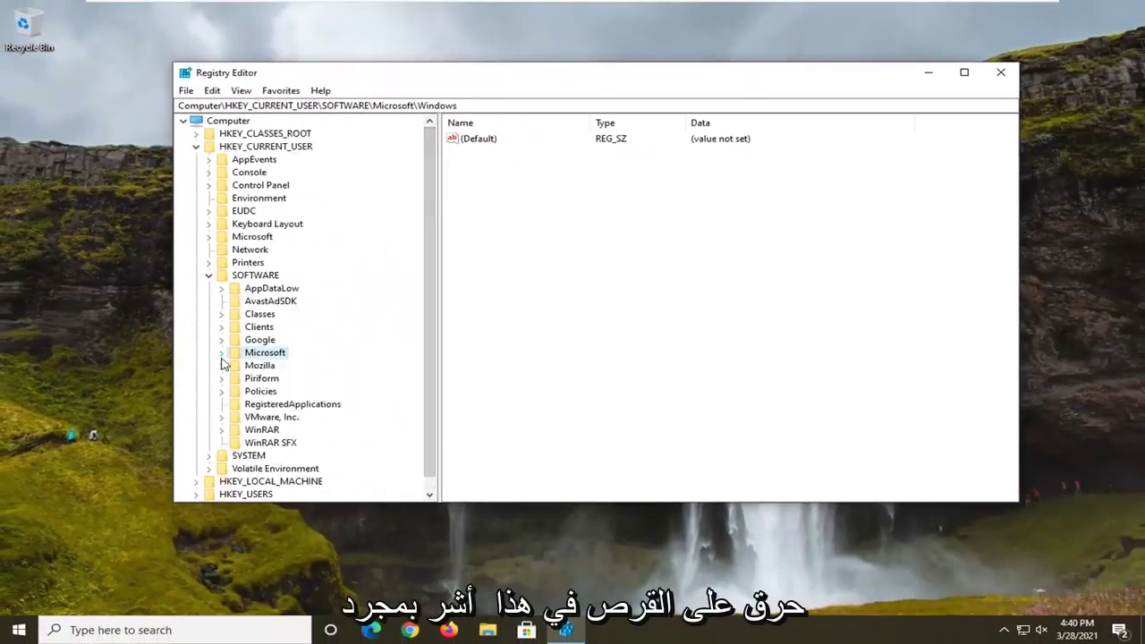
{"action": "left_click", "coordinate": [208, 275]}
{"action": "left_click", "coordinate": [196, 146]}
{"action": "left_click", "coordinate": [212, 123]}
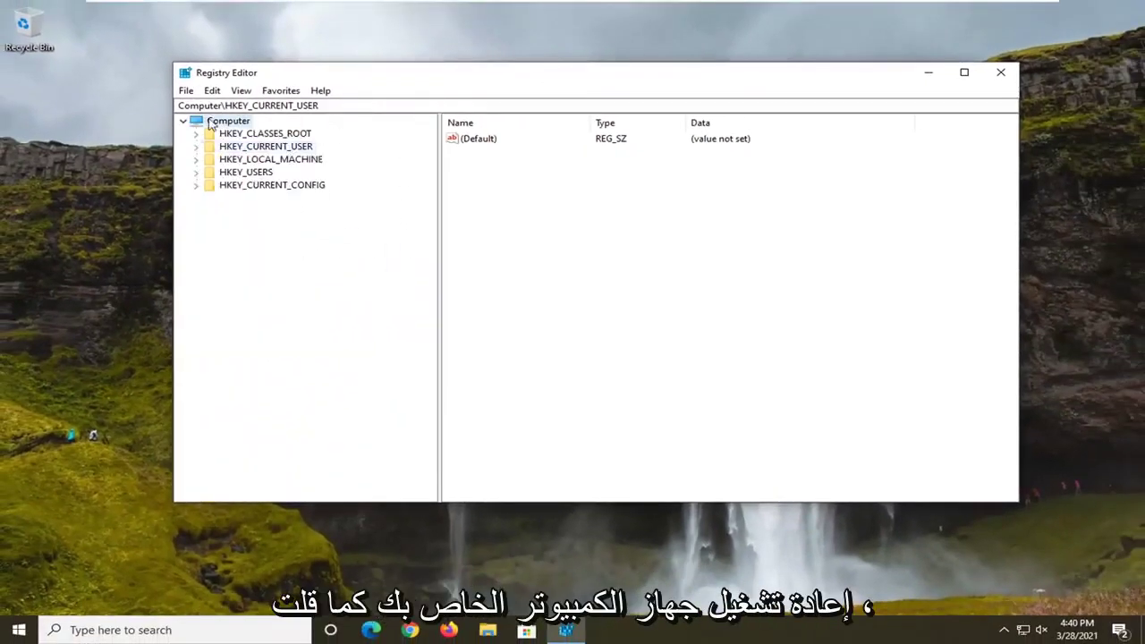
{"action": "left_click", "coordinate": [1001, 72]}
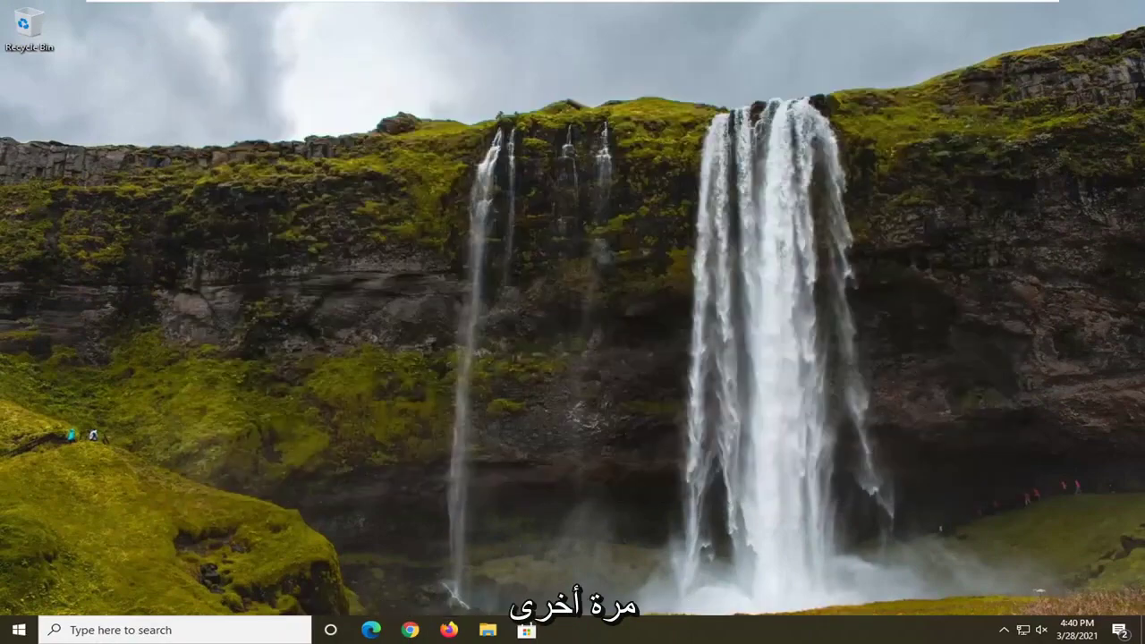